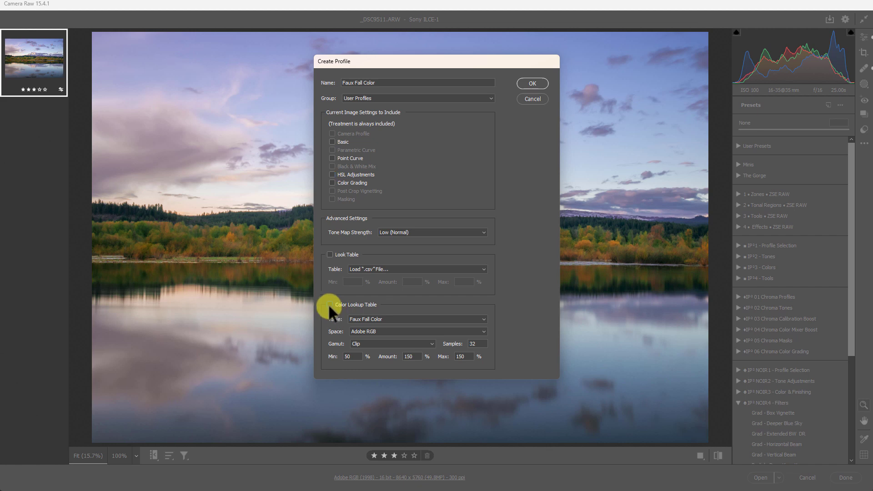
- Include the Faux Fall Color lookup table file in the new profile and confirm it
{"action": "left_click", "coordinate": [329, 305]}
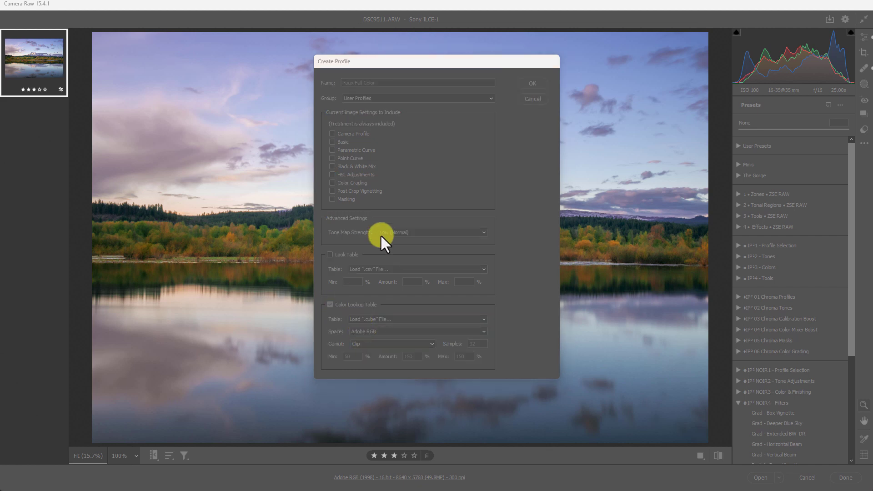
{"action": "left_click", "coordinate": [252, 128]}
{"action": "double_click", "coordinate": [238, 151]}
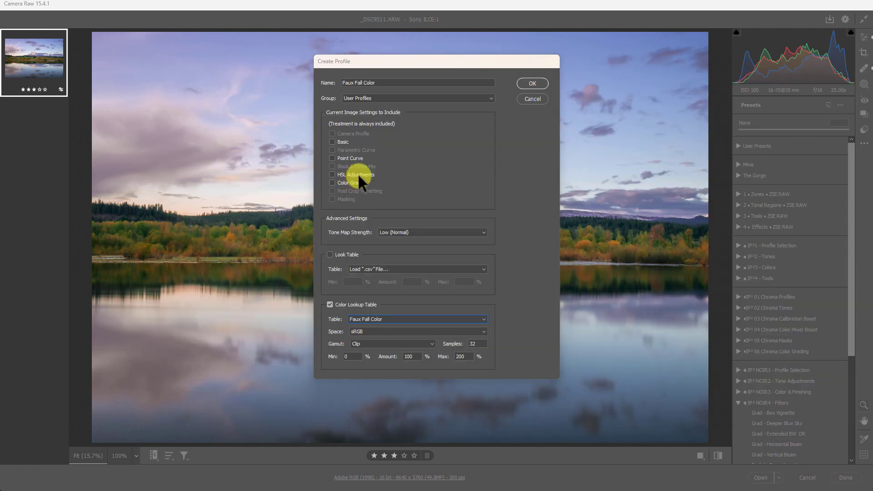
{"action": "left_click", "coordinate": [538, 82]}
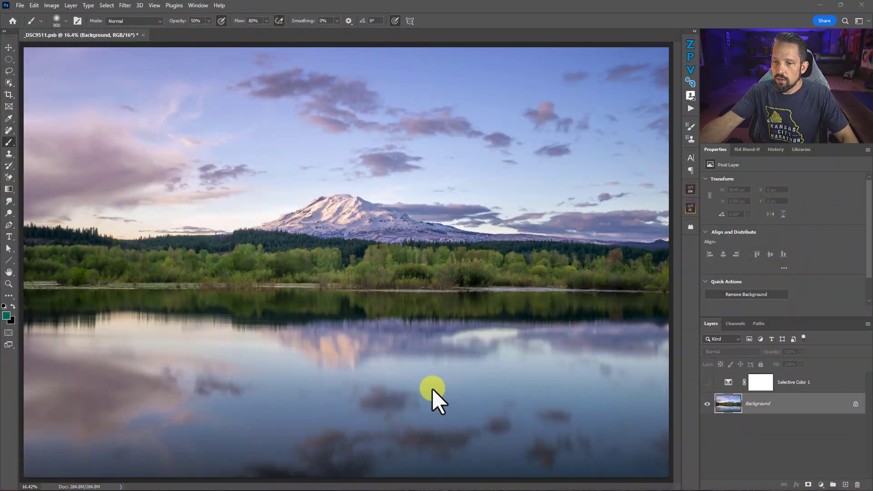
- Make the Selective Color 1 layer visible so the treeline shows autumn orange
{"action": "left_click", "coordinate": [706, 383]}
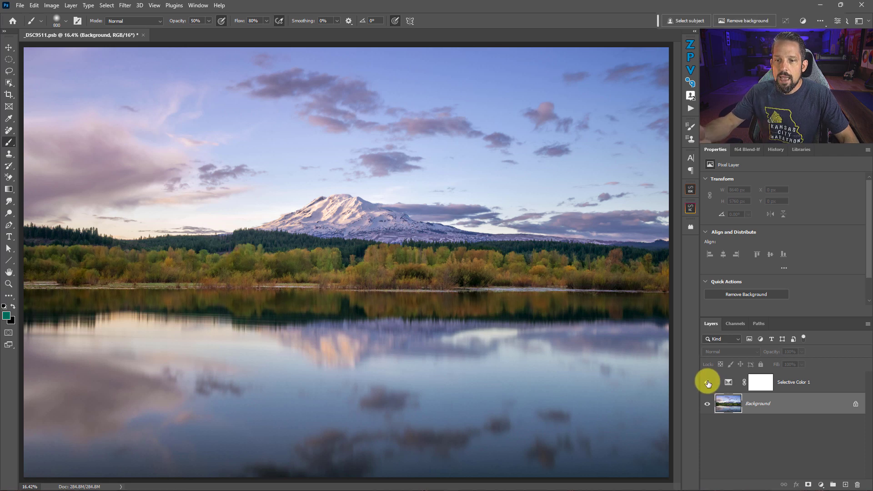
{"action": "left_click", "coordinate": [708, 383]}
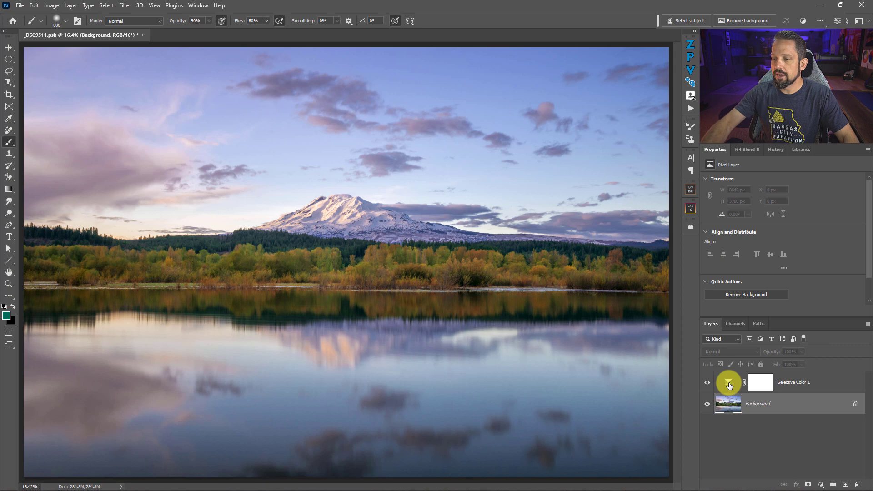
- Export Color Lookup Tables with the description Faux Fall Color
{"action": "left_click", "coordinate": [20, 6]}
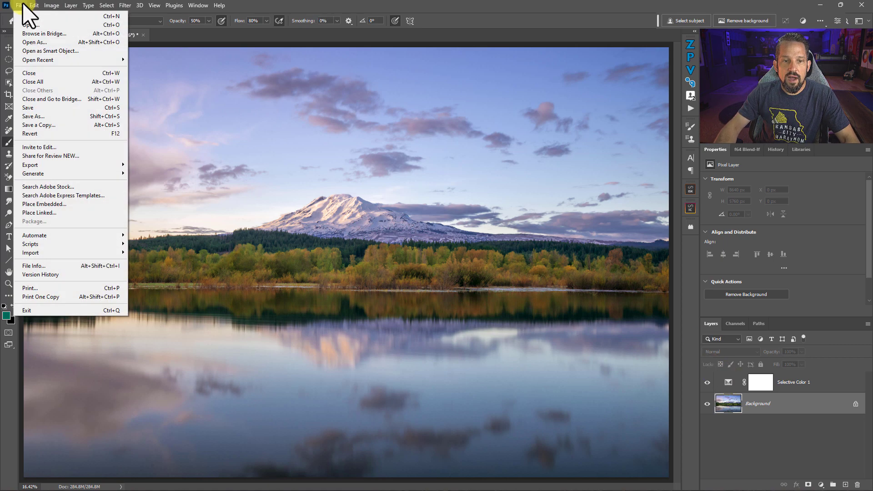
{"action": "mouse_move", "coordinate": [51, 164]}
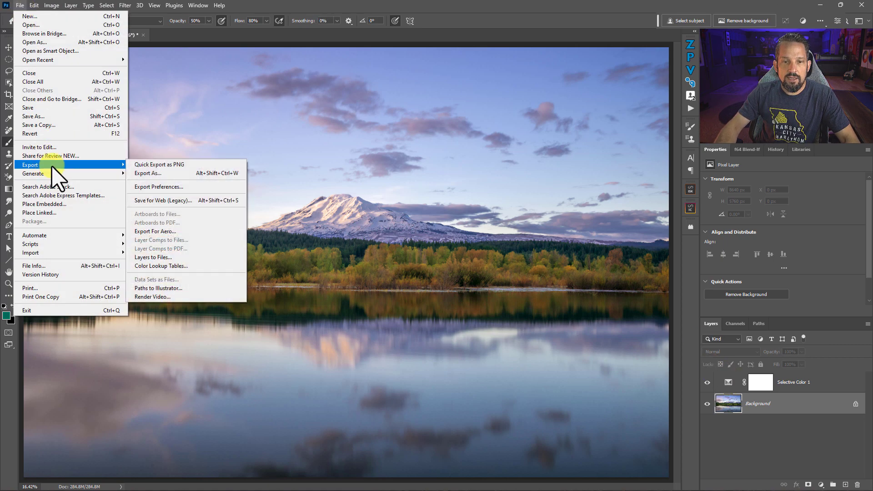
{"action": "left_click", "coordinate": [197, 266]}
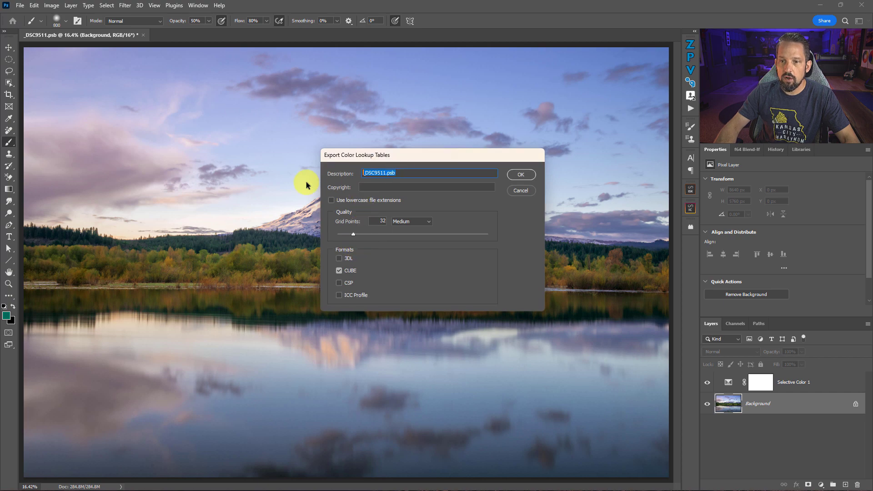
{"action": "type", "text": "Fau"}
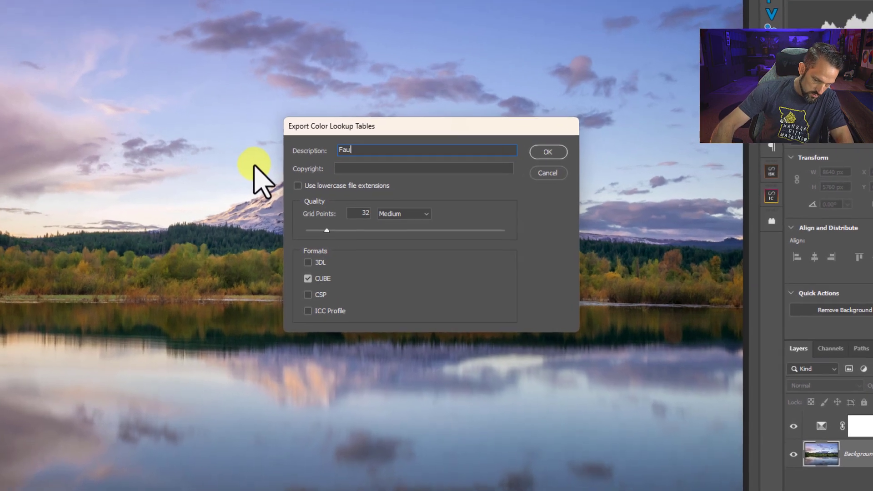
{"action": "type", "text": "x Fall Color"}
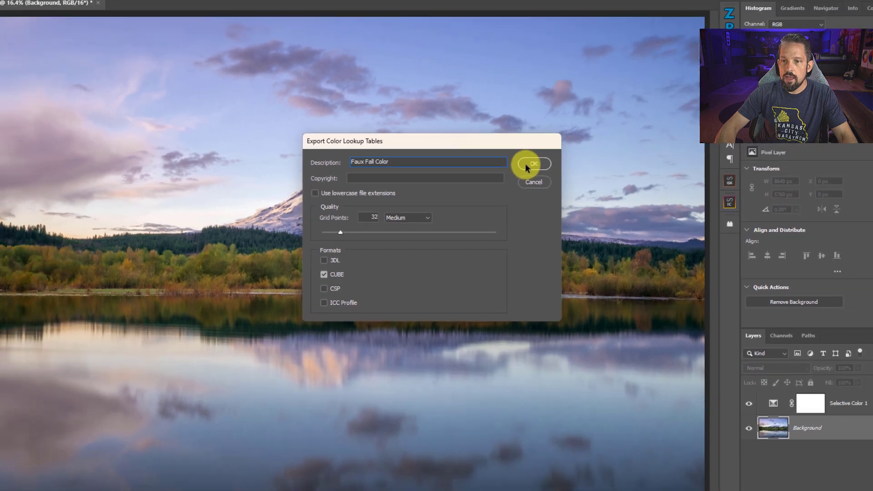
{"action": "left_click", "coordinate": [527, 163]}
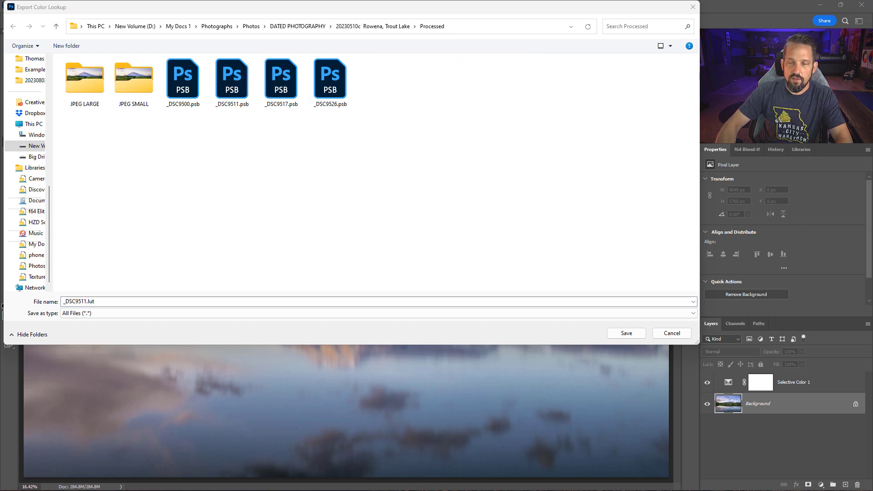
- Save the Faux Fall Color lookup table into the Example Image folder
{"action": "left_click", "coordinate": [457, 26]}
{"action": "type", "text": "F:\\Blog Stuff\\How To's\\20230803 ACR Profiles\\Example Image"}
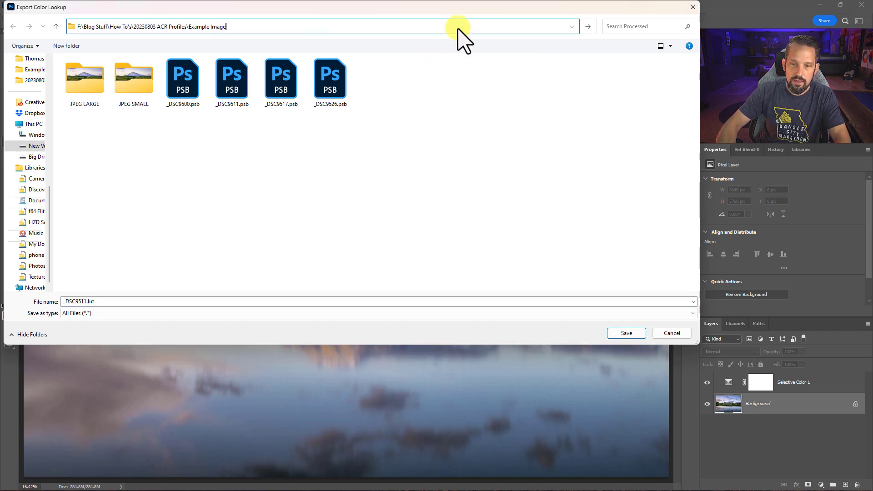
{"action": "key", "text": "ctrl+a"}
{"action": "key", "text": "Return"}
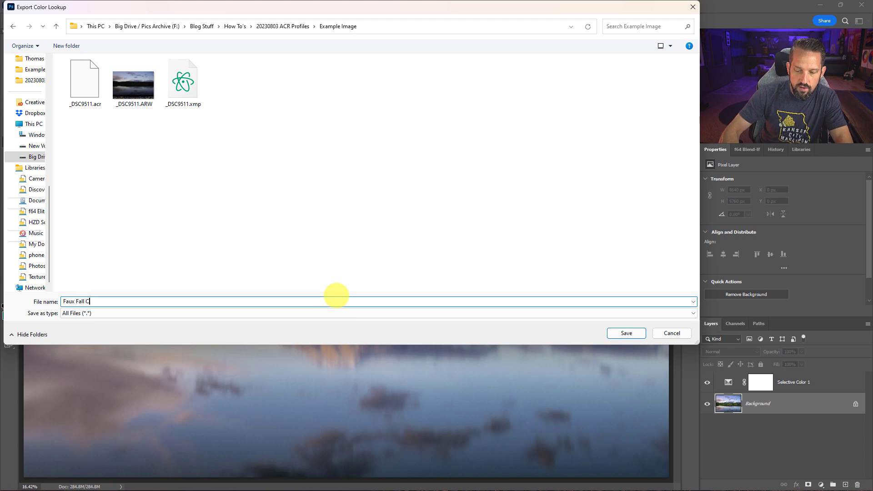
{"action": "key", "text": "Return"}
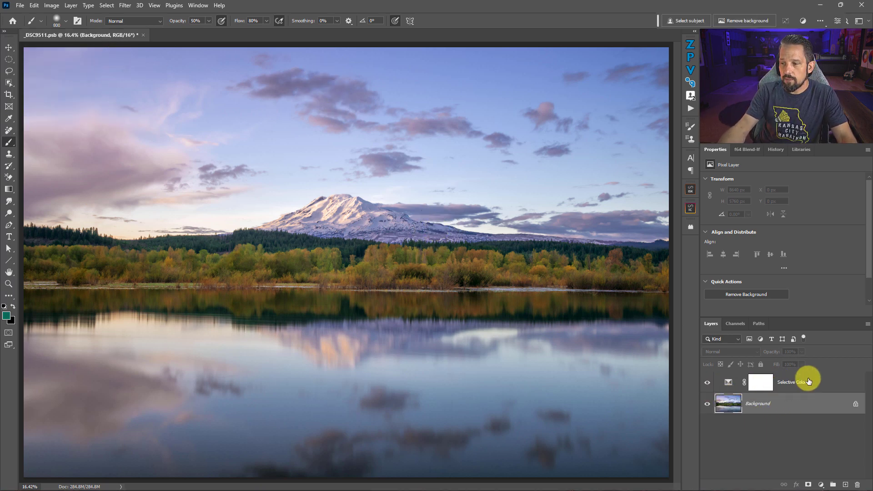
{"action": "left_click", "coordinate": [821, 485]}
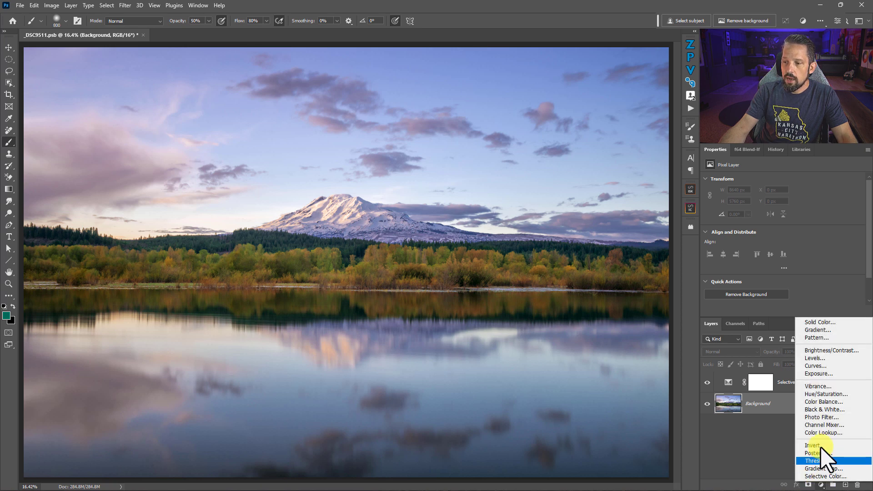
{"action": "left_click", "coordinate": [821, 433]}
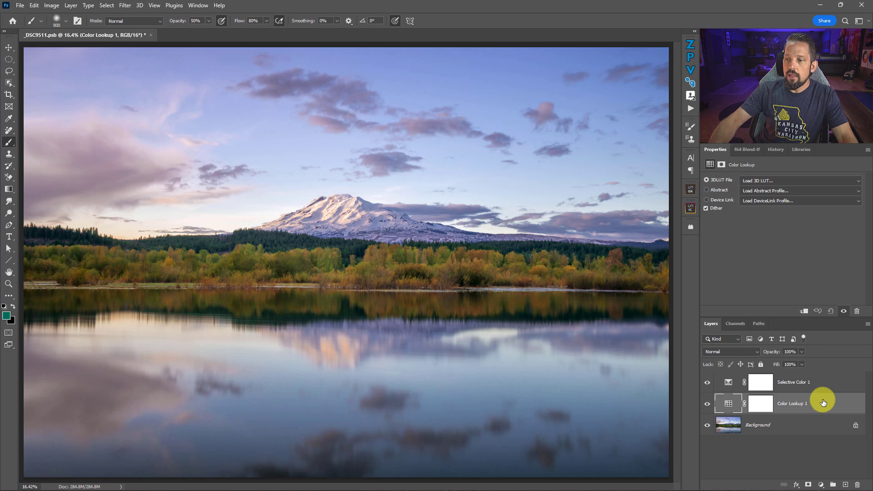
{"action": "key", "text": "Delete"}
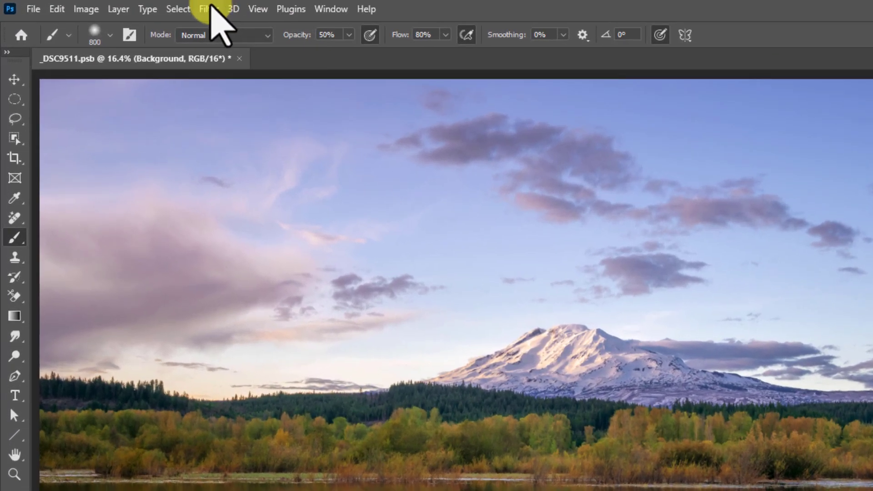
- Open the Background in the Camera Raw filter and show its presets list with Alt held
{"action": "left_click", "coordinate": [209, 9]}
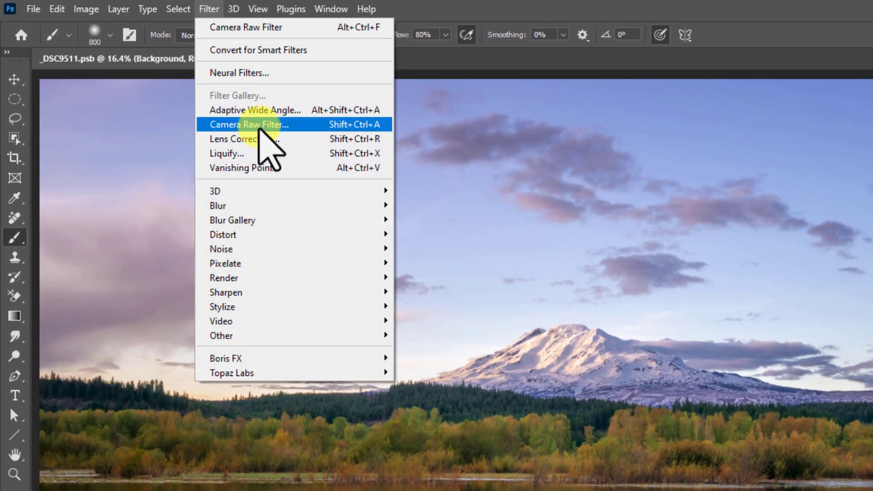
{"action": "left_click", "coordinate": [297, 125]}
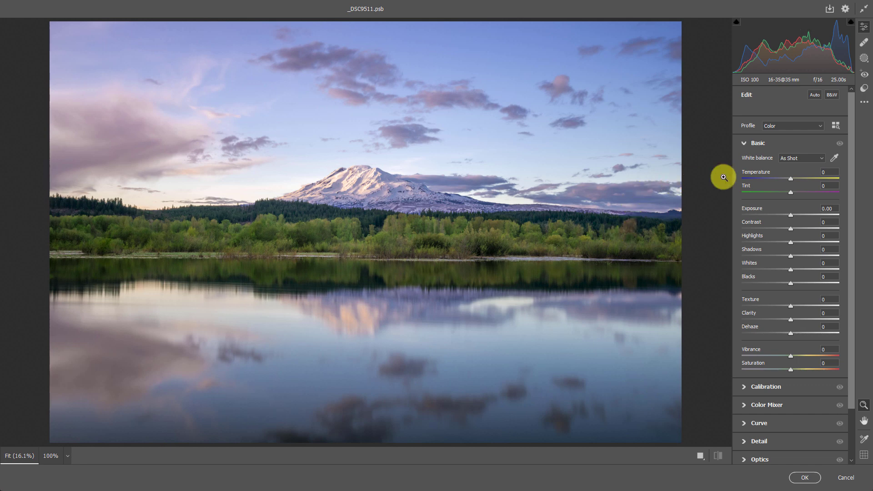
{"action": "left_click", "coordinate": [863, 93]}
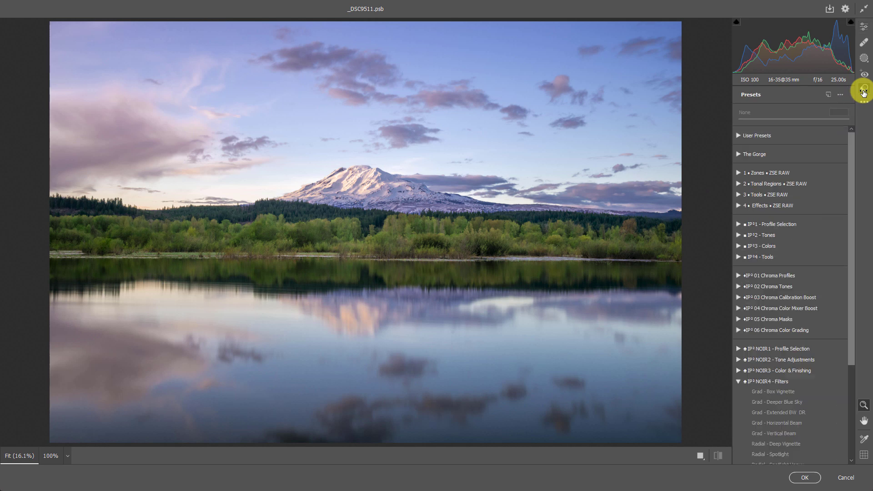
{"action": "key", "text": "alt"}
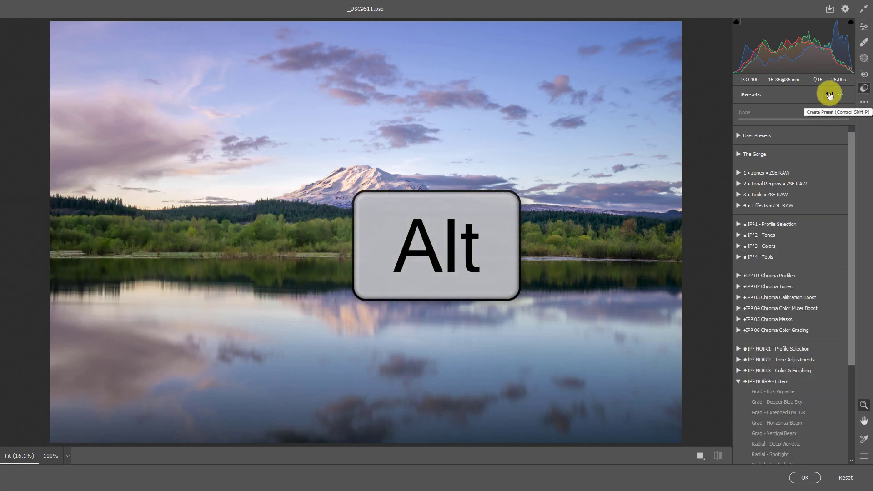
- Start a new profile and load the Faux Fall Color.CUBE lookup table
{"action": "left_click", "coordinate": [829, 94], "text": "alt"}
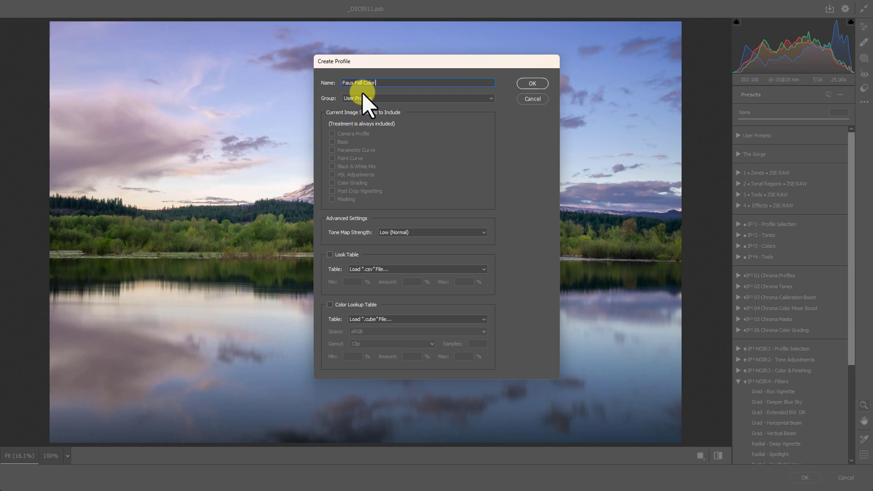
{"action": "left_click", "coordinate": [354, 308]}
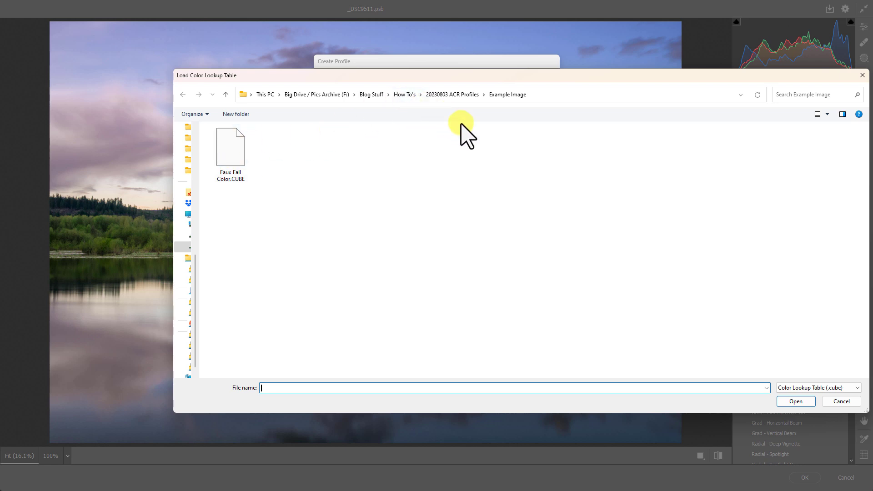
{"action": "double_click", "coordinate": [232, 153]}
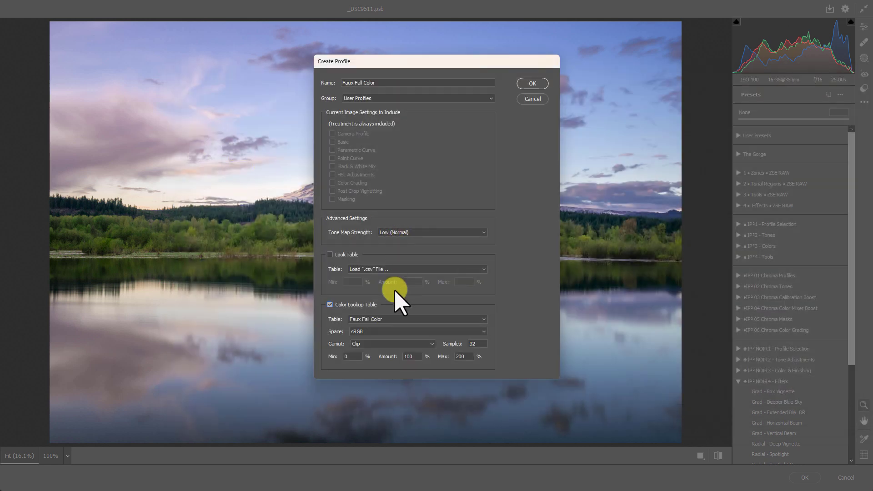
- Set the table space to Adobe RGB with amount range 50 to 150, and create the profile
{"action": "left_click", "coordinate": [382, 335]}
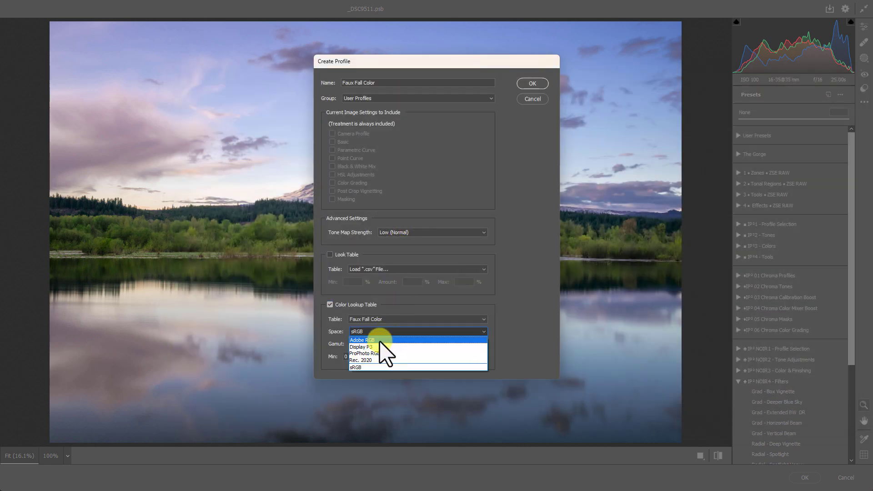
{"action": "left_click", "coordinate": [383, 343]}
{"action": "left_click", "coordinate": [352, 356]}
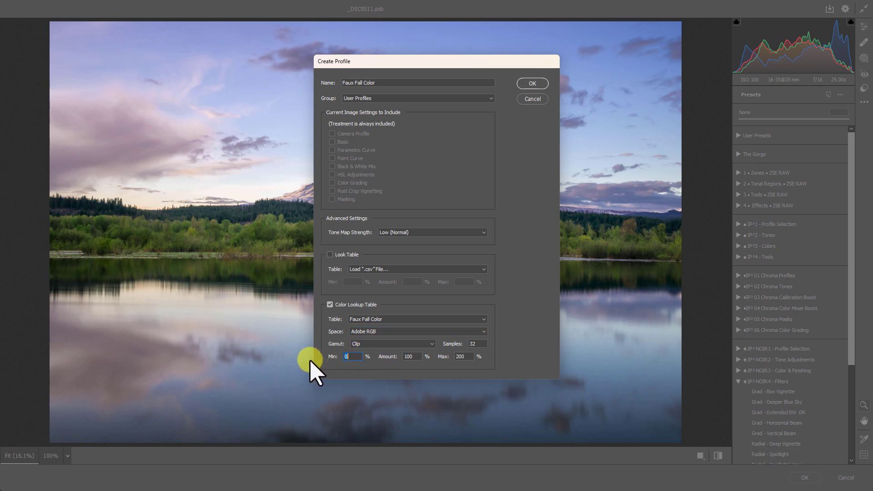
{"action": "type", "text": "50"}
{"action": "left_click", "coordinate": [459, 357]}
{"action": "type", "text": "150"}
{"action": "left_click", "coordinate": [532, 83]}
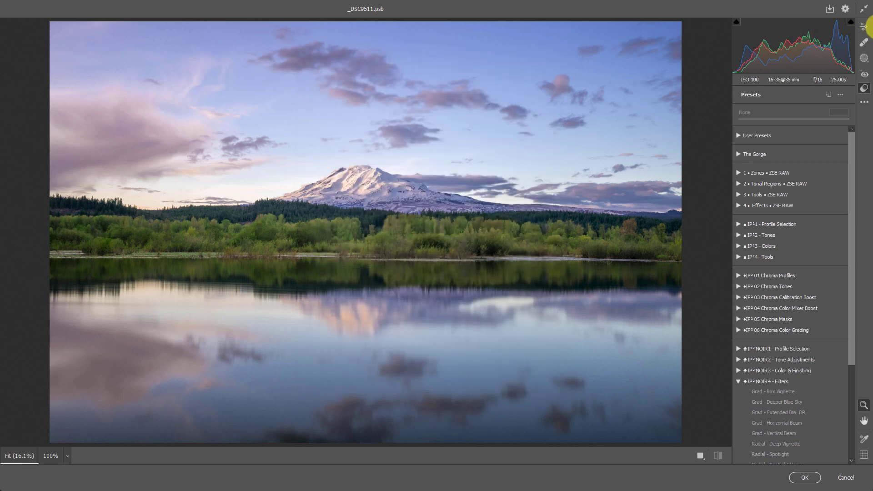
- Preview the Faux Fall Color user profile on the layer, then cancel the Camera Raw filter
{"action": "left_click", "coordinate": [862, 26]}
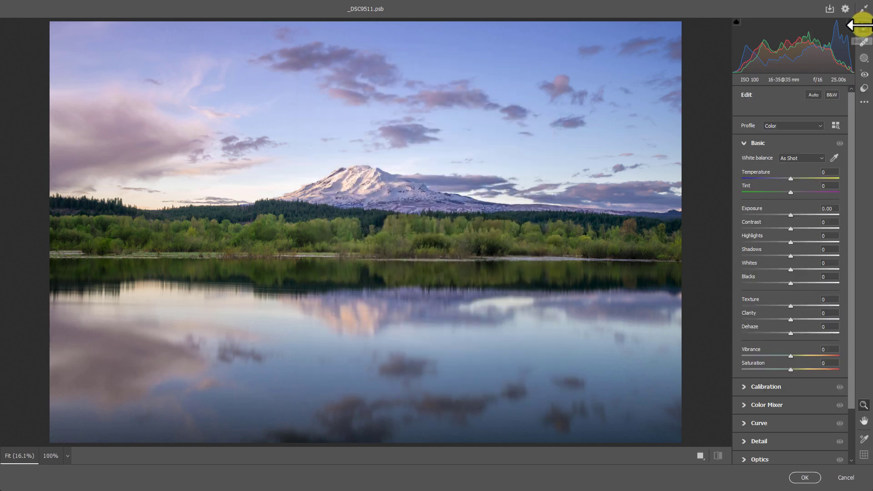
{"action": "left_click", "coordinate": [835, 125]}
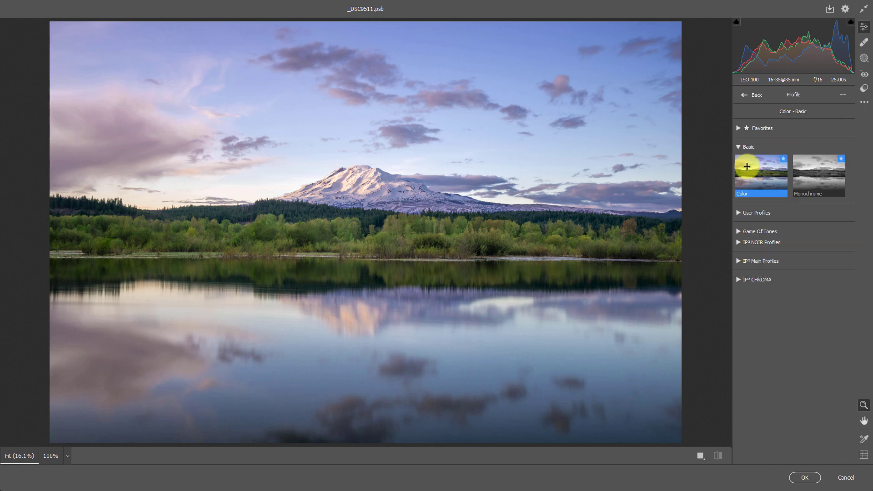
{"action": "left_click", "coordinate": [738, 213]}
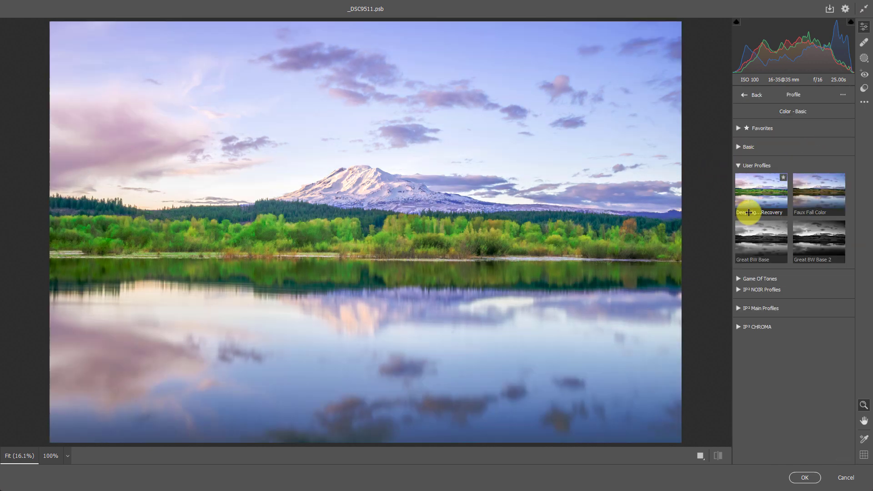
{"action": "left_click", "coordinate": [814, 195]}
{"action": "left_click", "coordinate": [814, 195]}
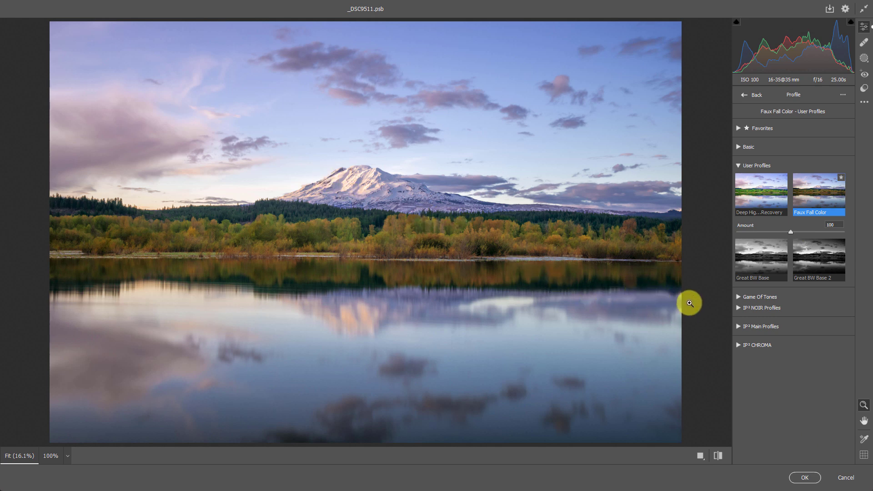
{"action": "left_click", "coordinate": [837, 476]}
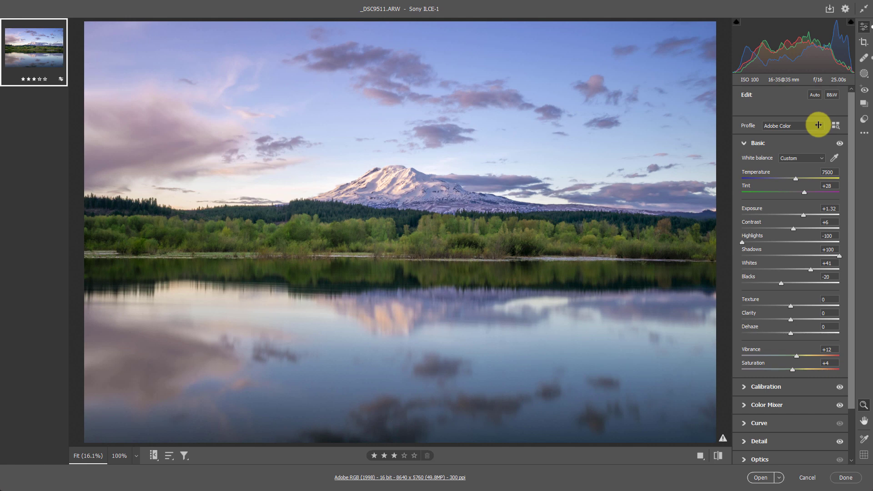
- Choose Faux Fall Color under User Profiles for the raw _DSC9511.ARW photo
{"action": "left_click", "coordinate": [834, 125]}
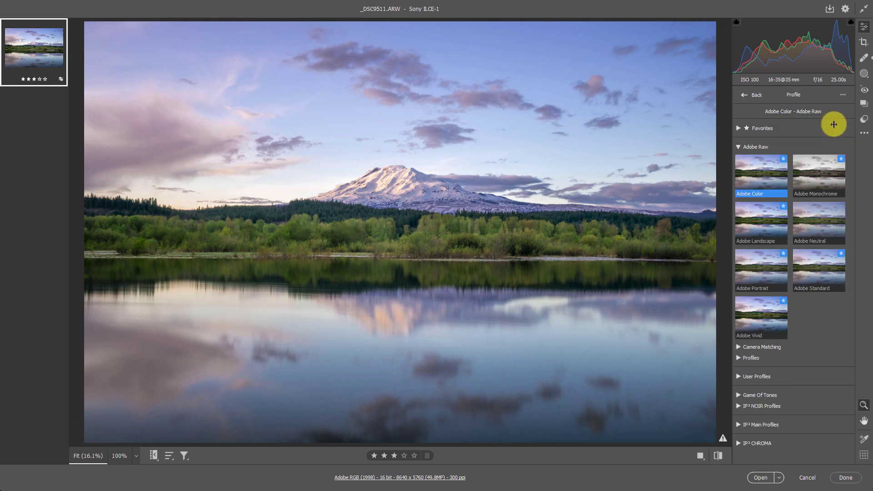
{"action": "left_click", "coordinate": [737, 146]}
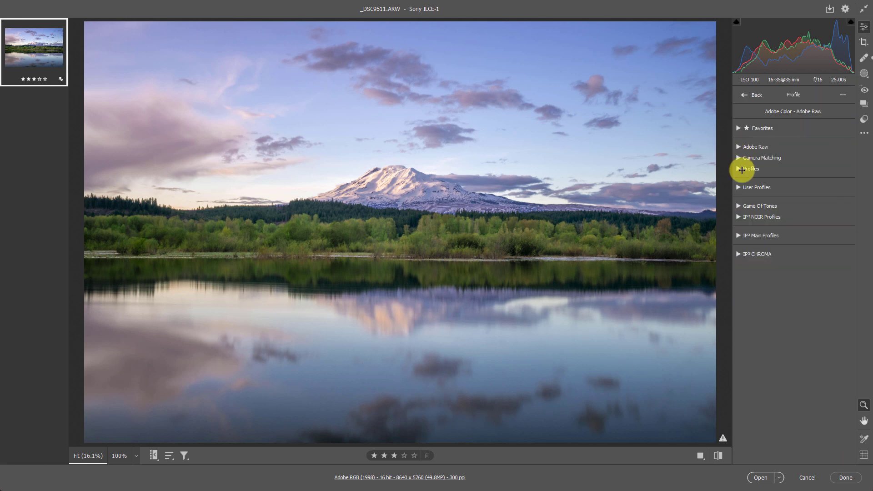
{"action": "left_click", "coordinate": [739, 187]}
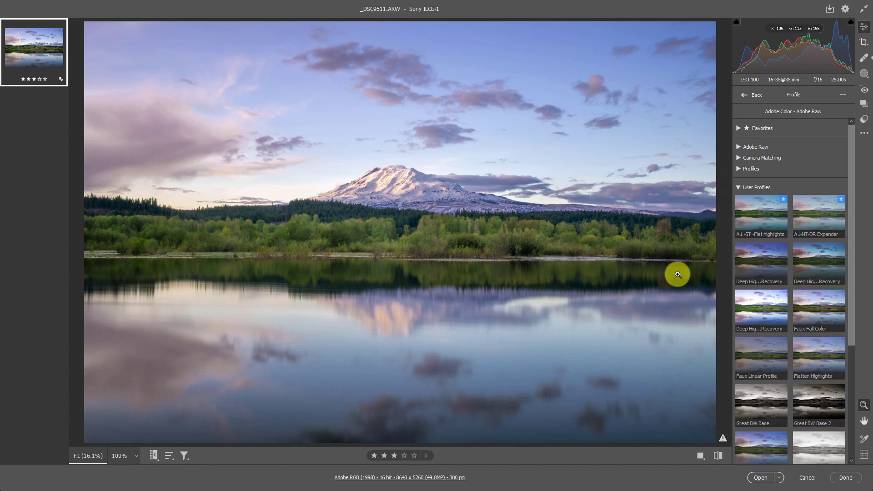
{"action": "left_click", "coordinate": [830, 313]}
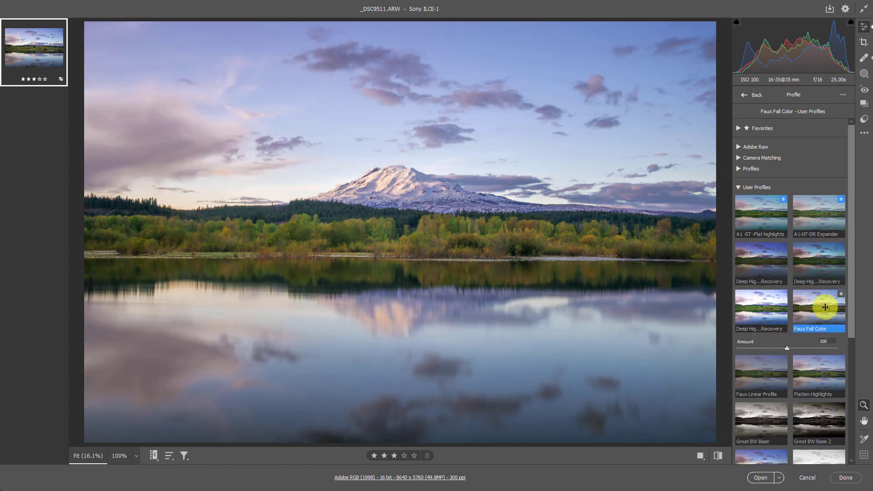
{"action": "left_click", "coordinate": [743, 95]}
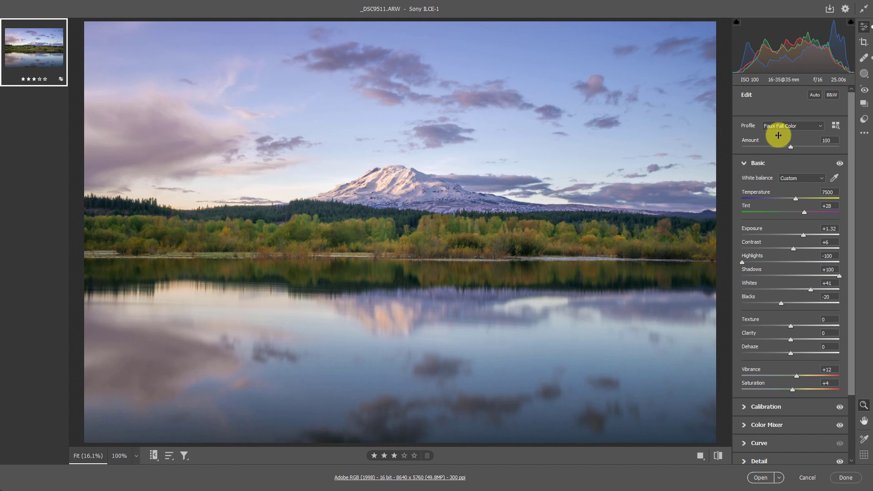
- Raise the profile Amount to 165 and set Temperature to about 7550
{"action": "left_click_drag", "start_coordinate": [790, 146], "coordinate": [821, 130]}
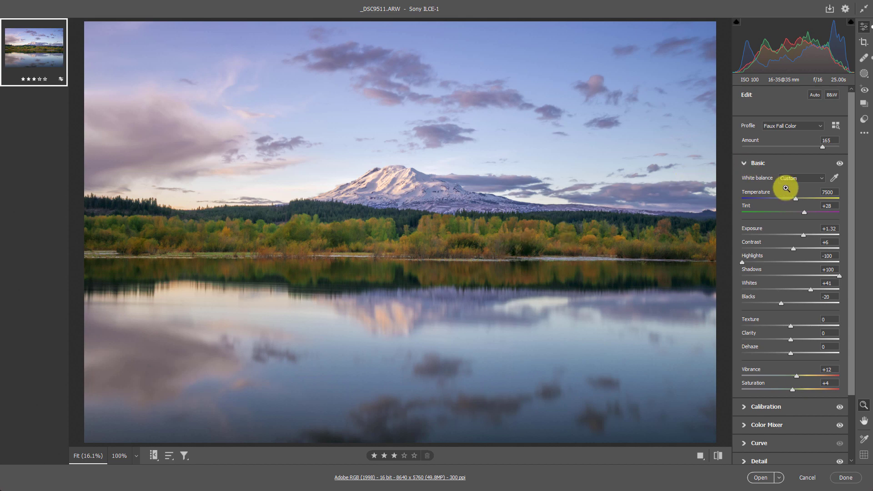
{"action": "left_click_drag", "start_coordinate": [794, 198], "coordinate": [795, 196]}
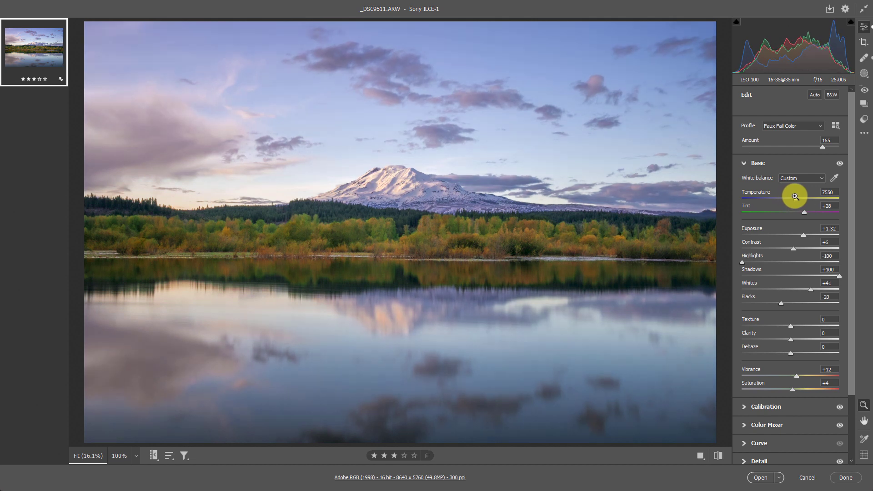